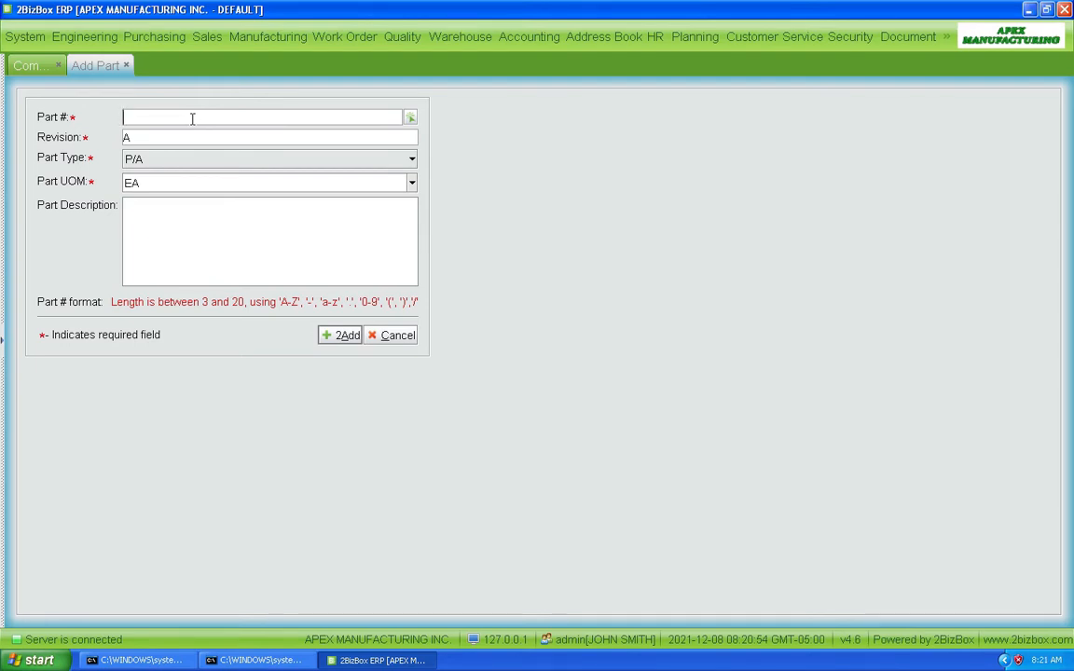
# Add a new part numbered WH1001-2 with the description WHEEL ASSEMBLY, keeping revision A, type P/A and unit EA.
pyautogui.write('WH')
pyautogui.write('1001-')
pyautogui.write('2')
pyautogui.write('WHEEL A')
pyautogui.write('SSE')
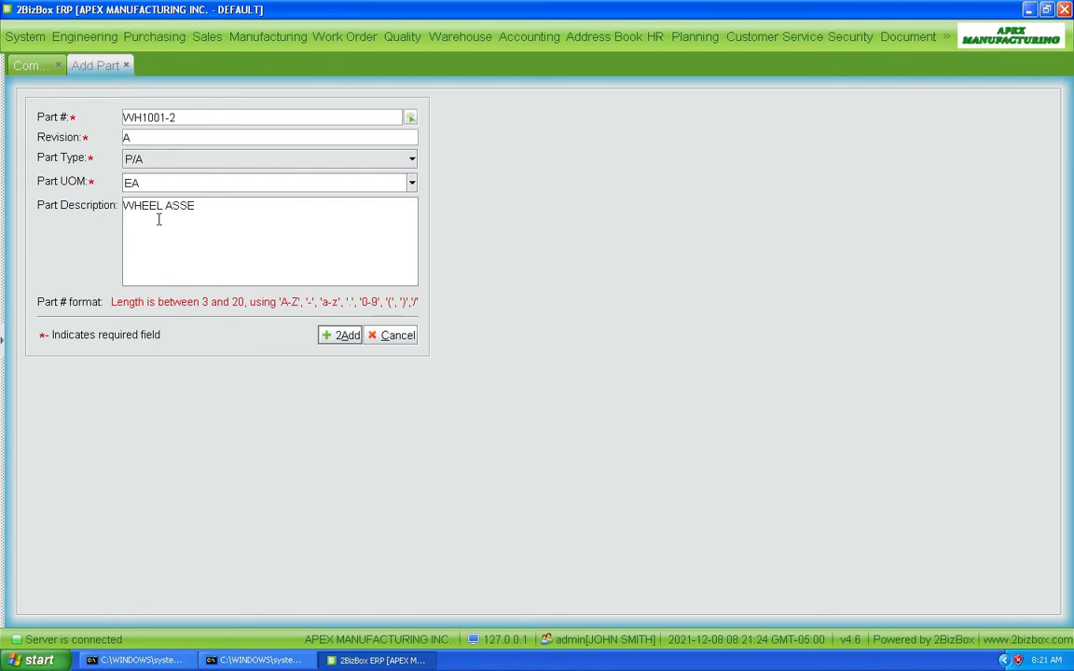
pyautogui.write('MBLY')
pyautogui.click(341, 338)
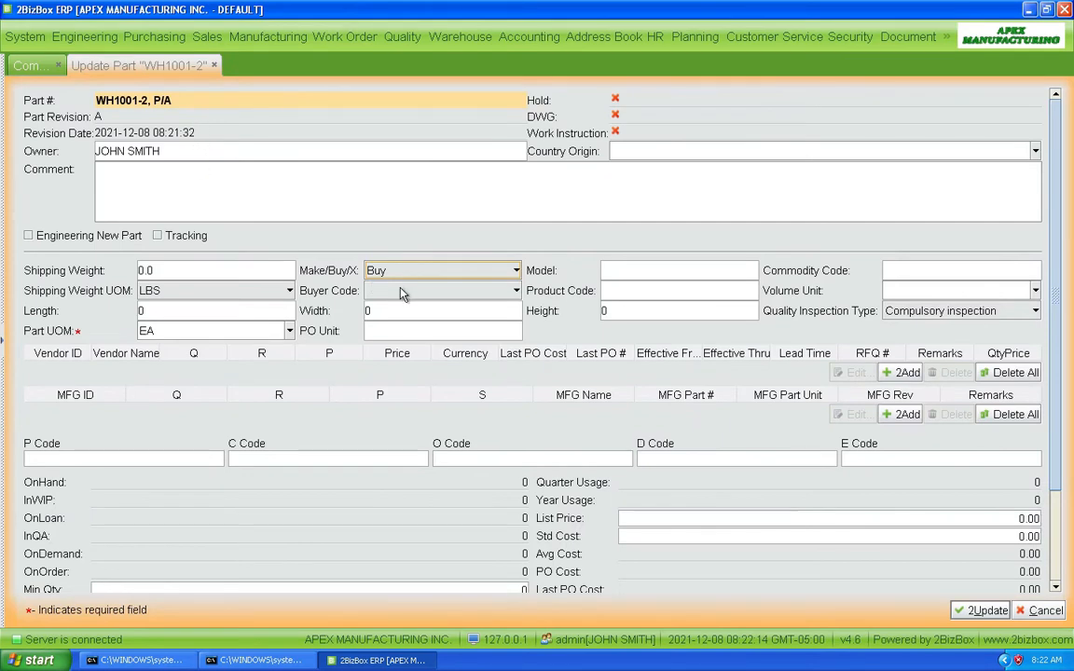
# Set part WH1001-2's Make/Buy/X classification to Make and save the part update.
pyautogui.click(438, 272)
pyautogui.click(424, 291)
pyautogui.click(980, 615)
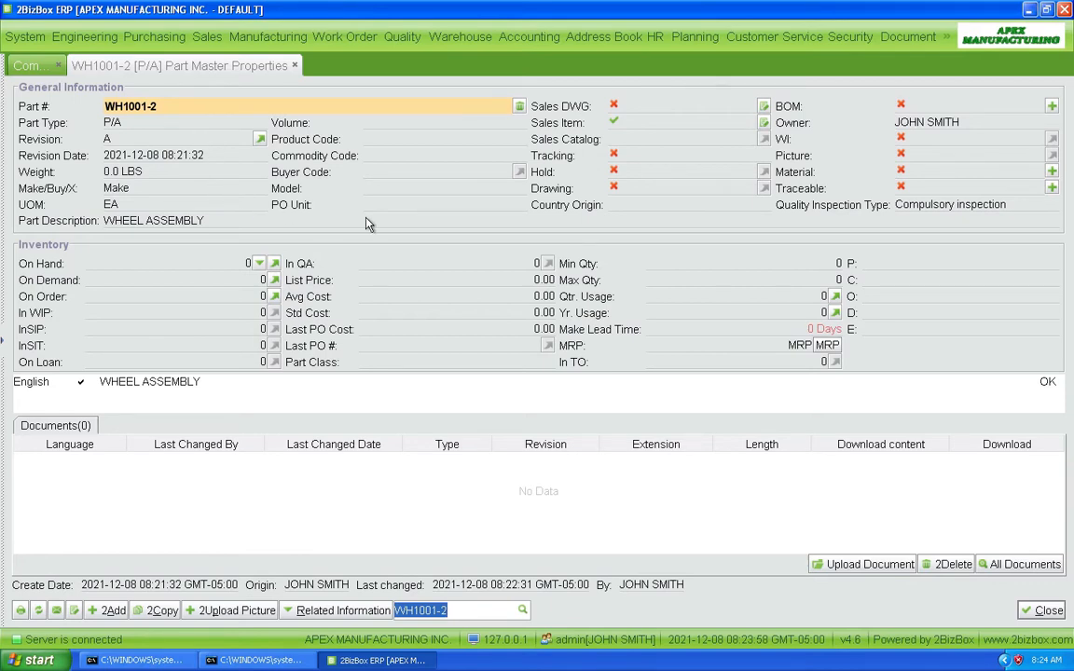
# Create a BOM for part WH1001-2 and add AXLE-400 as item 0001 with quantity 1.
pyautogui.click(1051, 106)
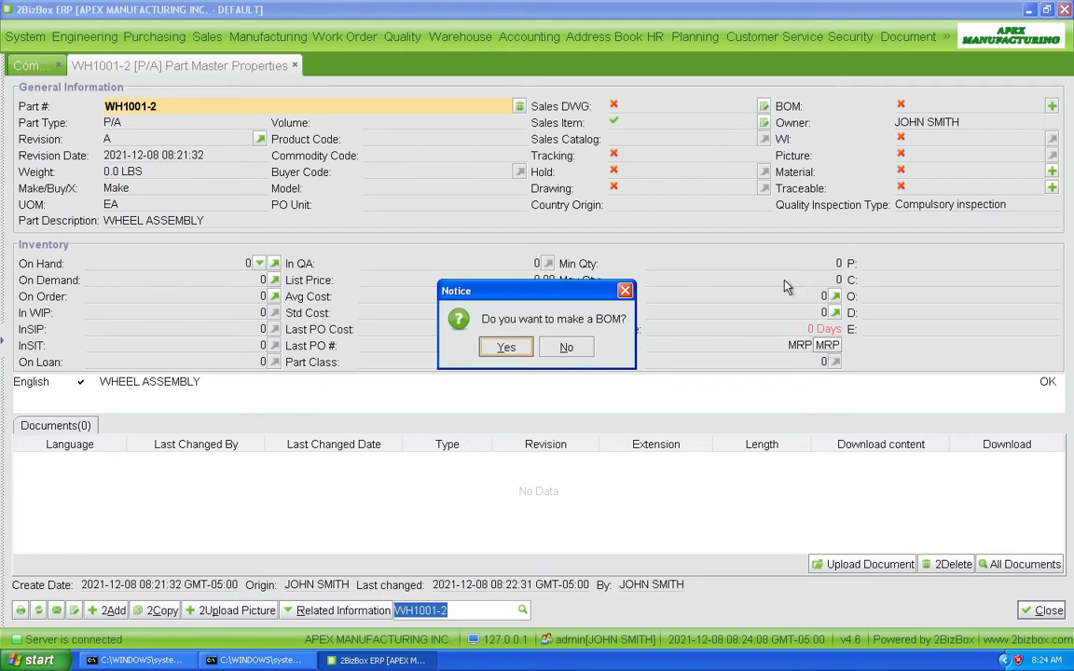
pyautogui.click(504, 349)
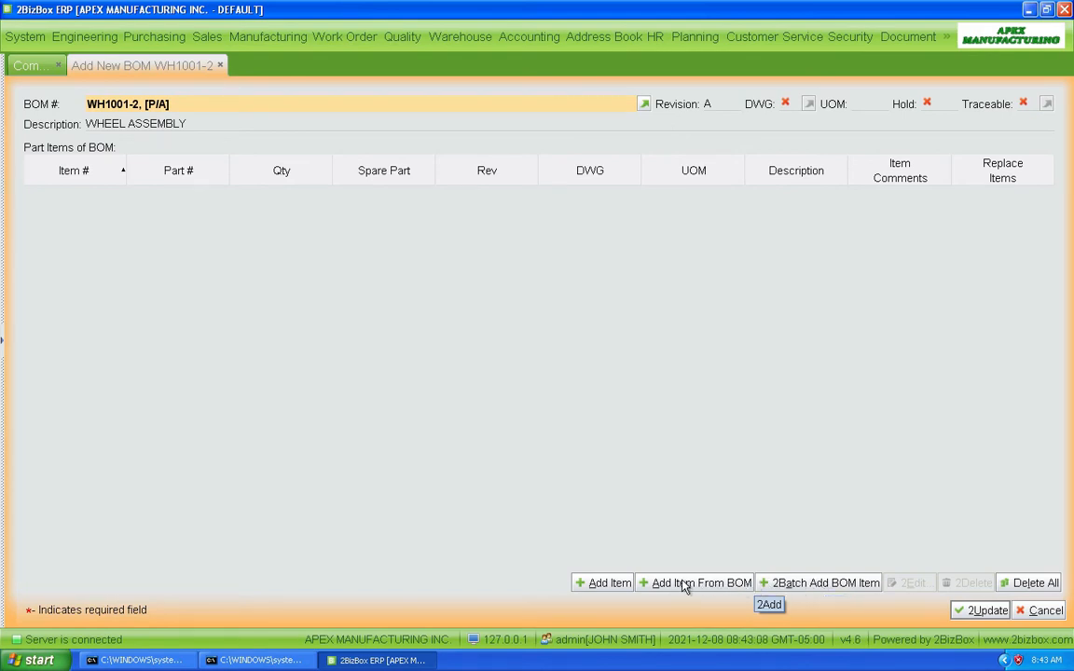
pyautogui.click(599, 585)
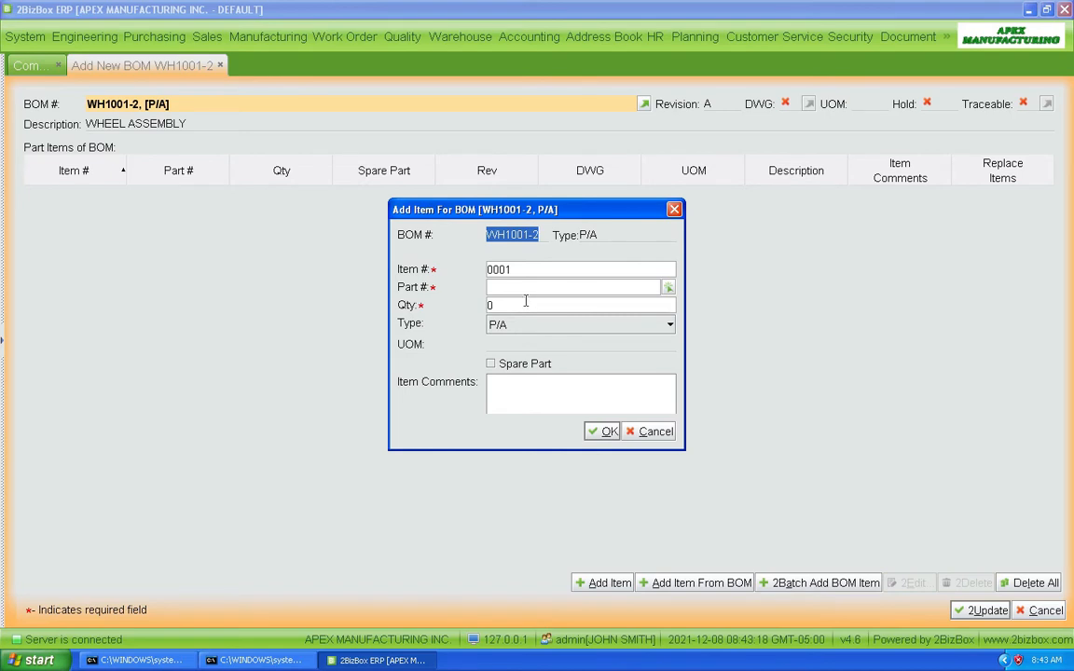
pyautogui.click(668, 287)
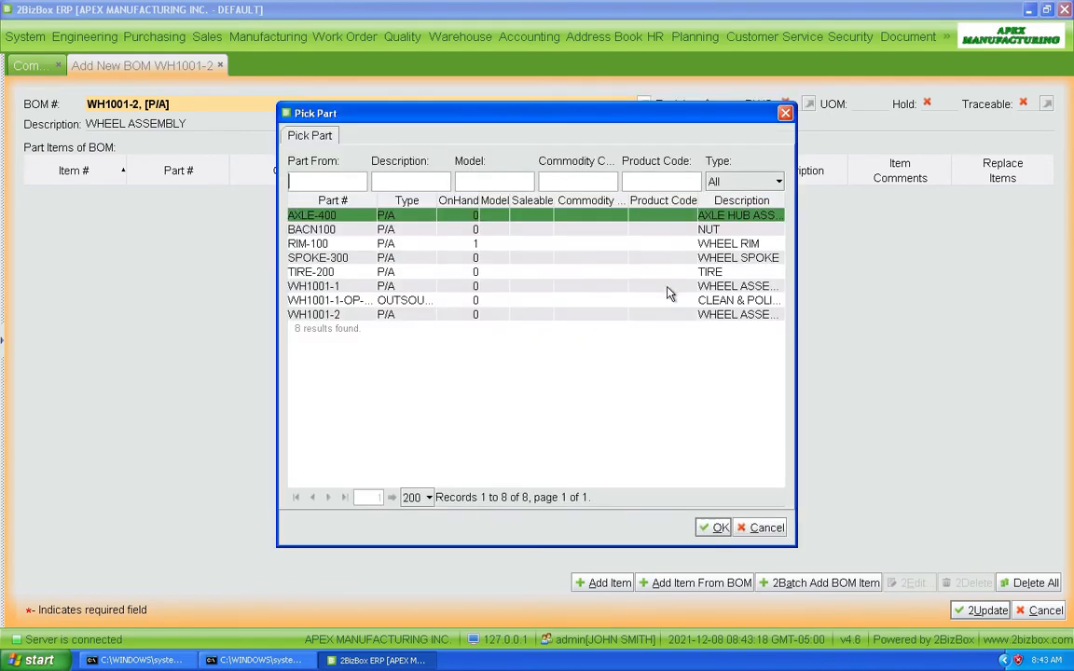
pyautogui.doubleClick(305, 216)
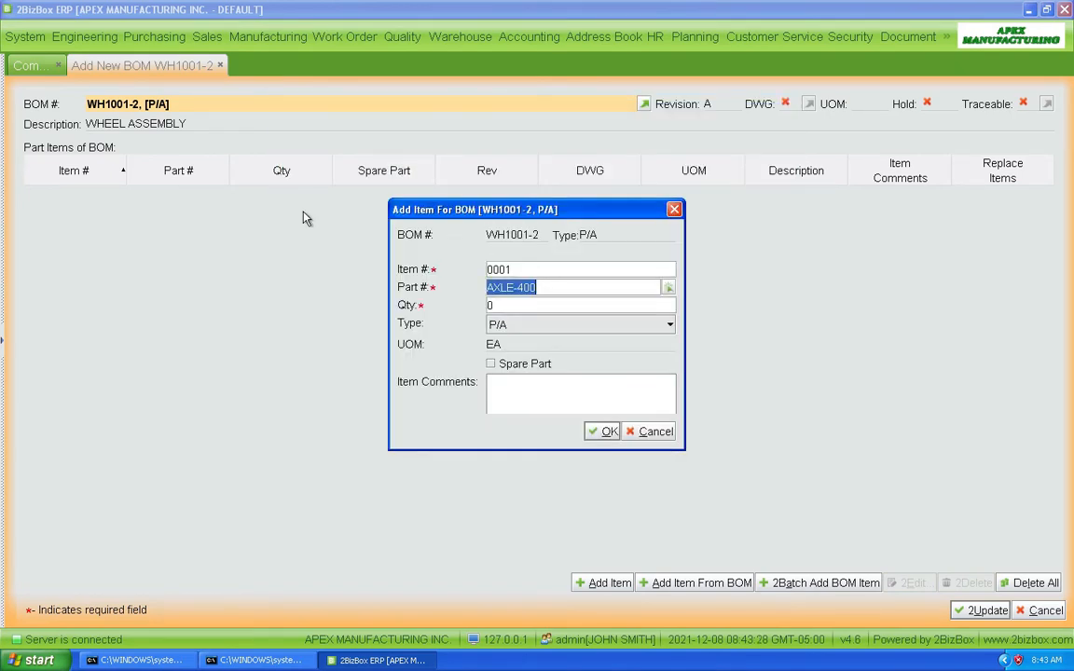
pyautogui.click(497, 305)
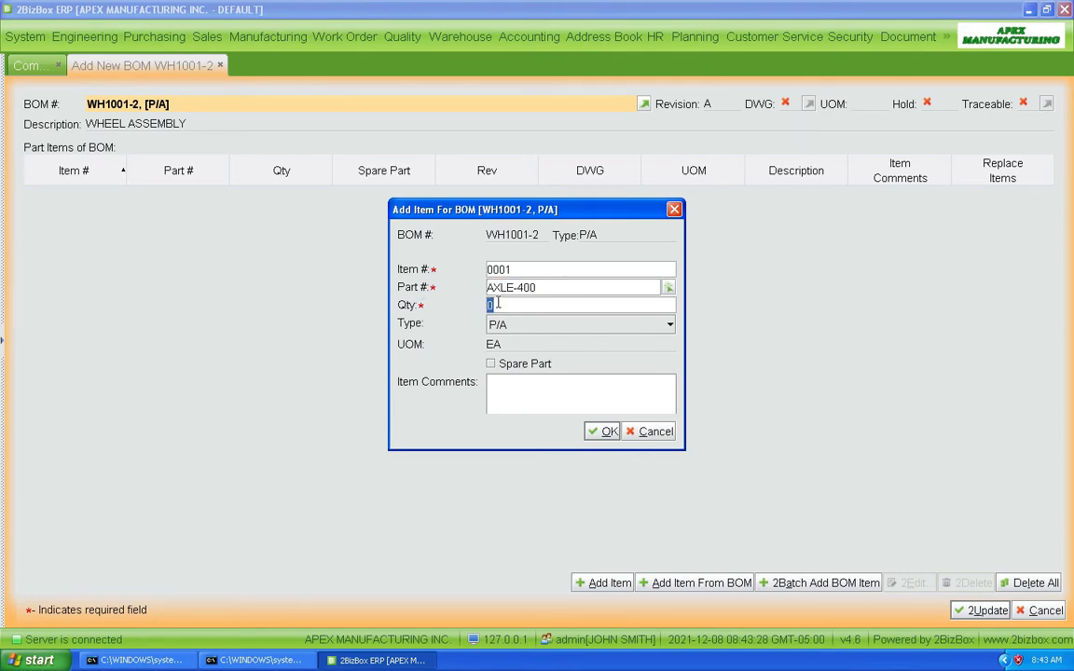
pyautogui.write('1')
pyautogui.click(604, 433)
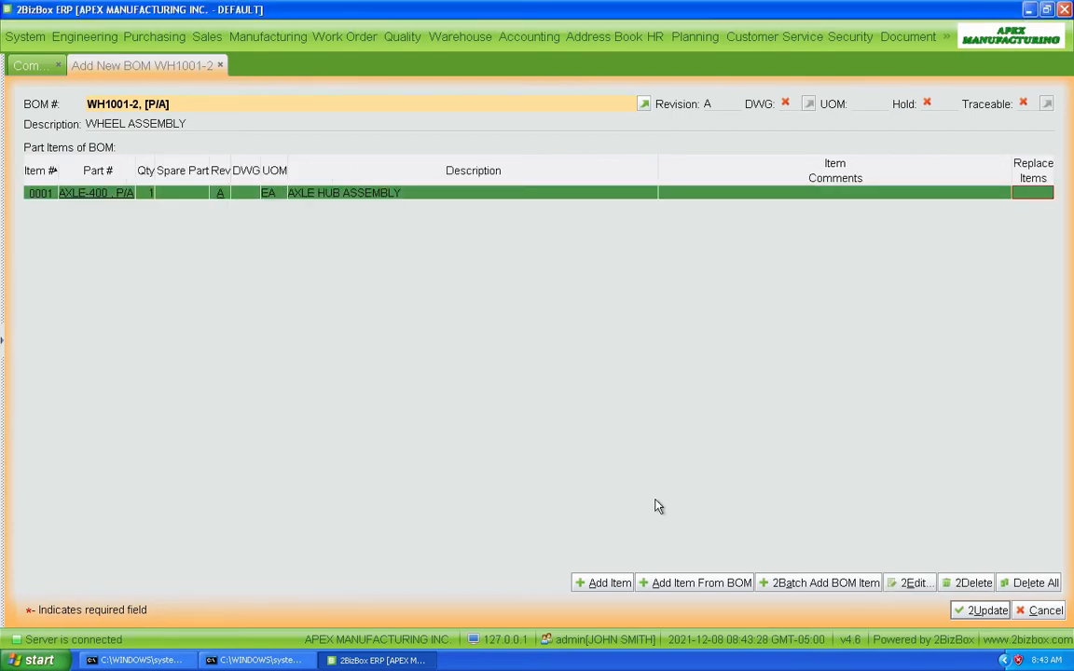
# Add the nut BACN100 to the BOM as item 0002 with quantity 2.
pyautogui.click(602, 585)
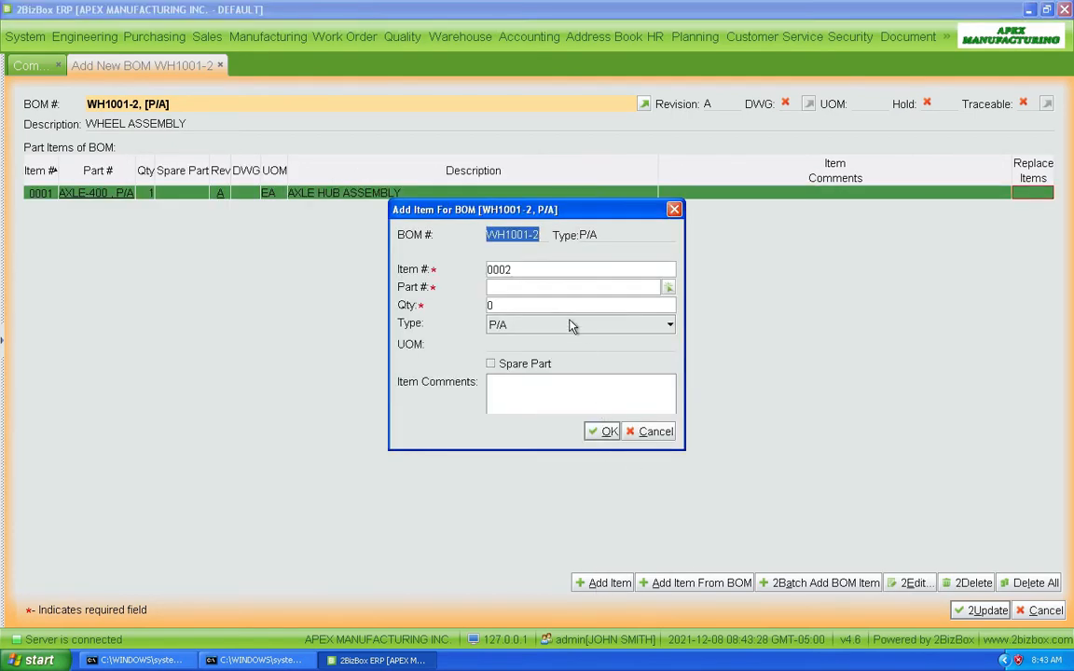
pyautogui.click(668, 288)
pyautogui.doubleClick(456, 232)
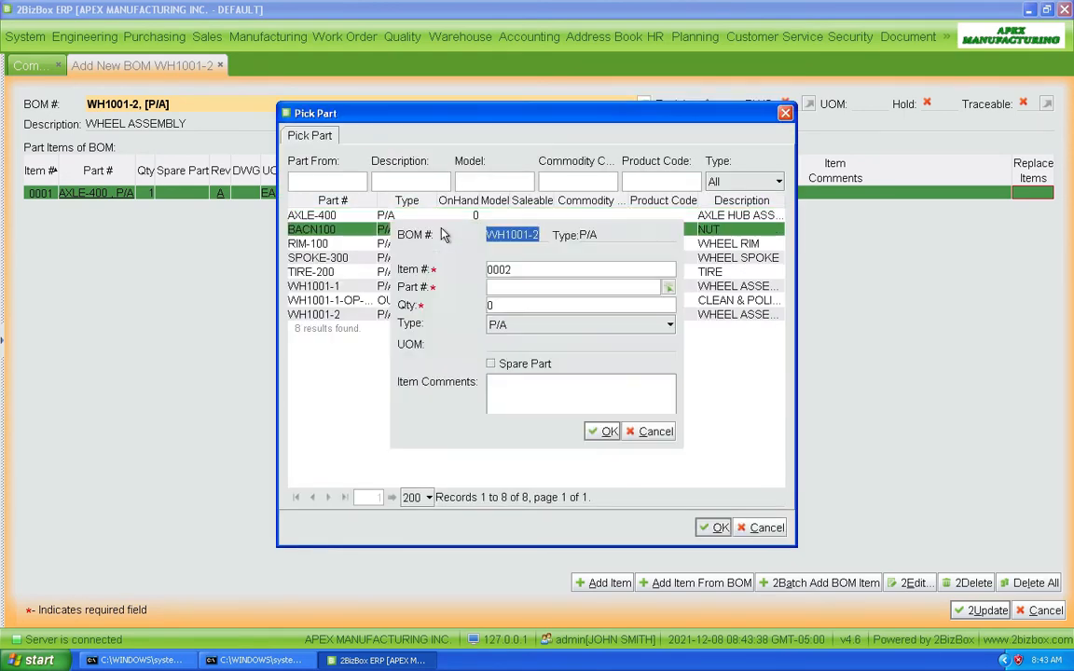
pyautogui.click(513, 308)
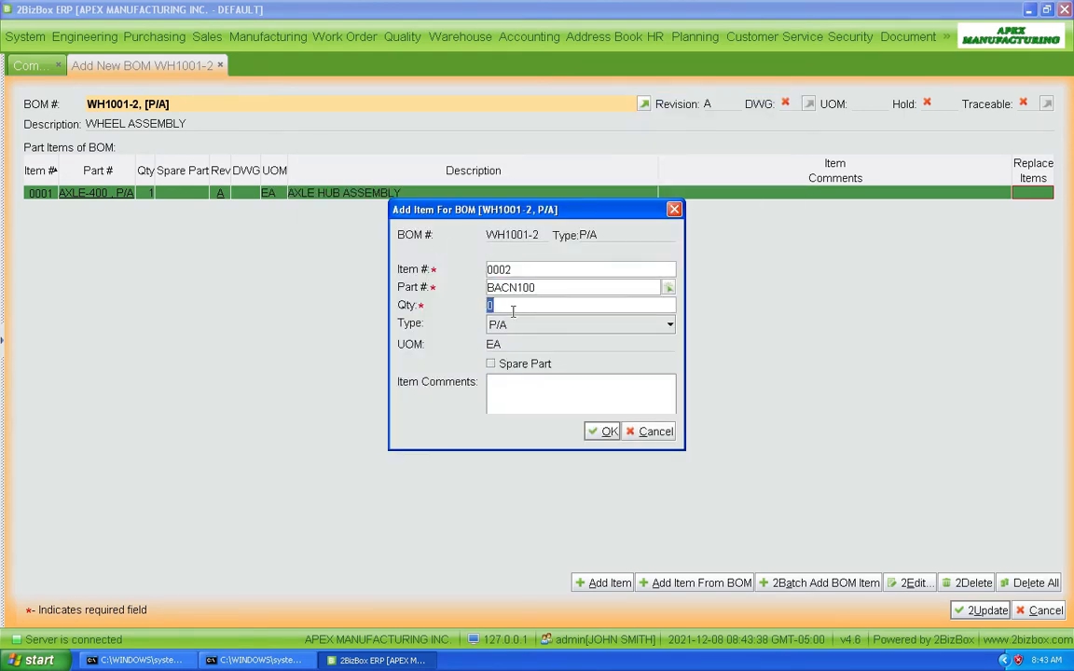
pyautogui.write('2')
pyautogui.click(604, 434)
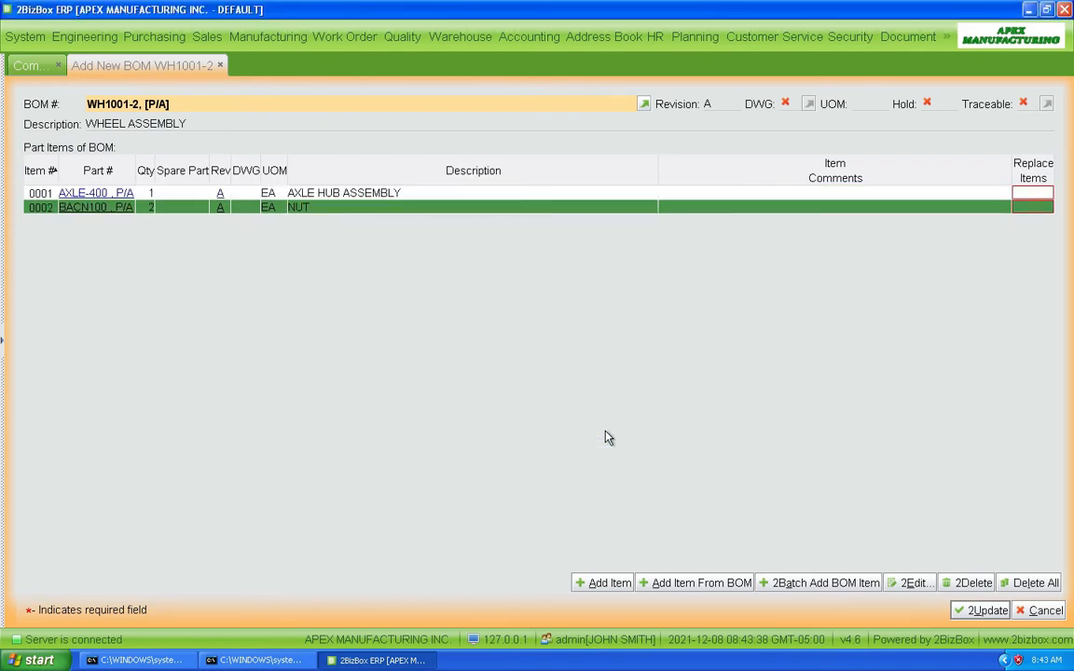
# Add the wheel rim RIM-100 to the BOM as item 0003 with quantity 1.
pyautogui.click(606, 583)
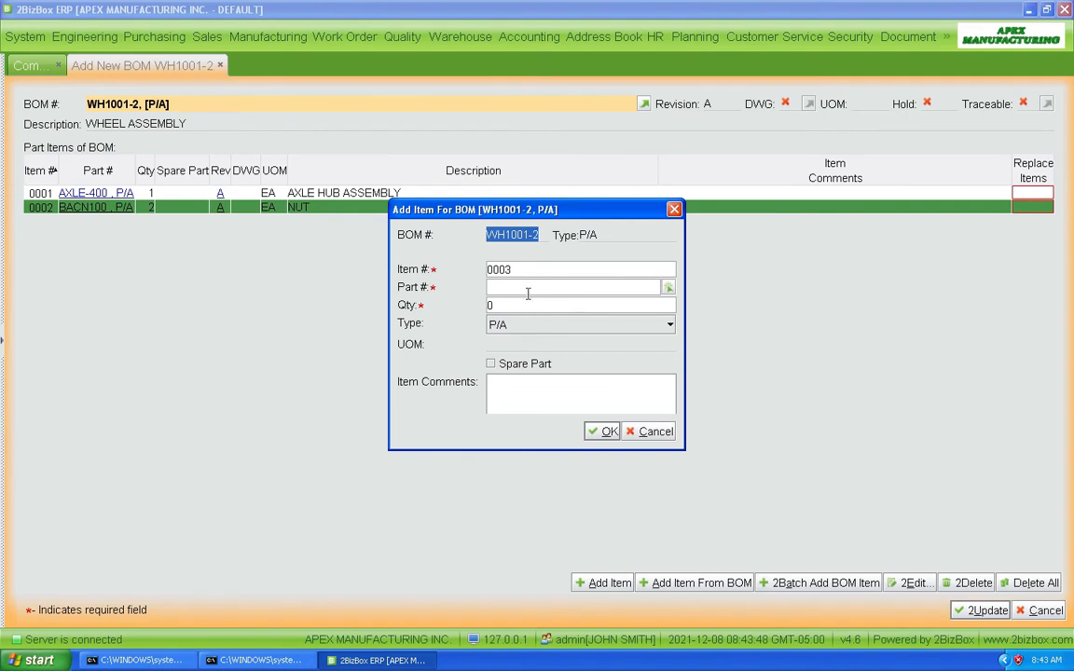
pyautogui.click(669, 288)
pyautogui.doubleClick(360, 243)
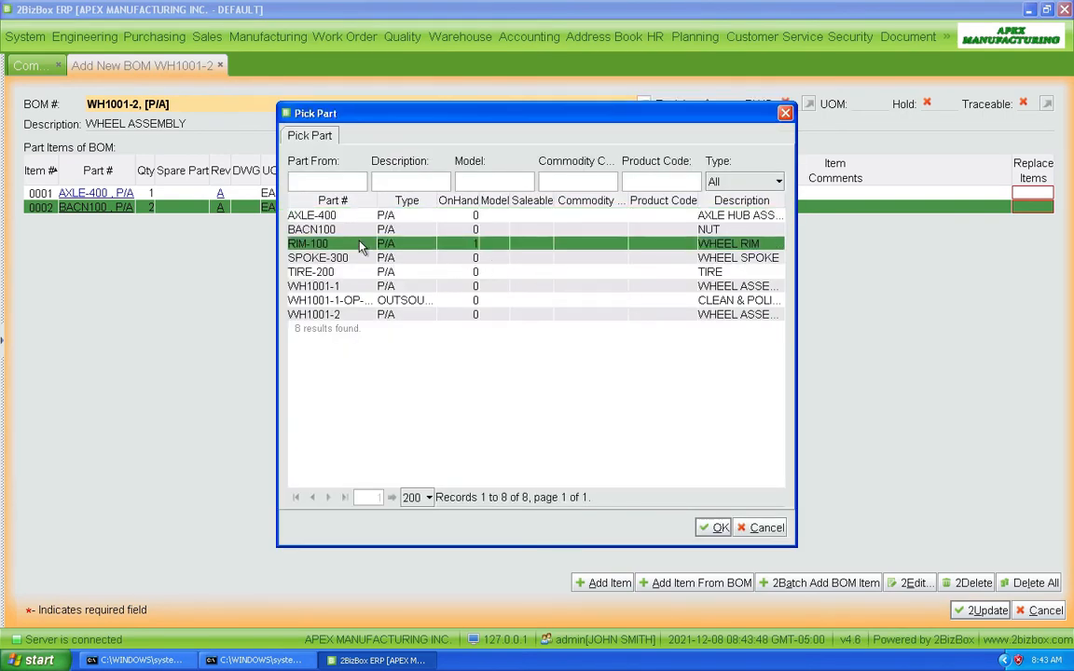
pyautogui.press('Tab')
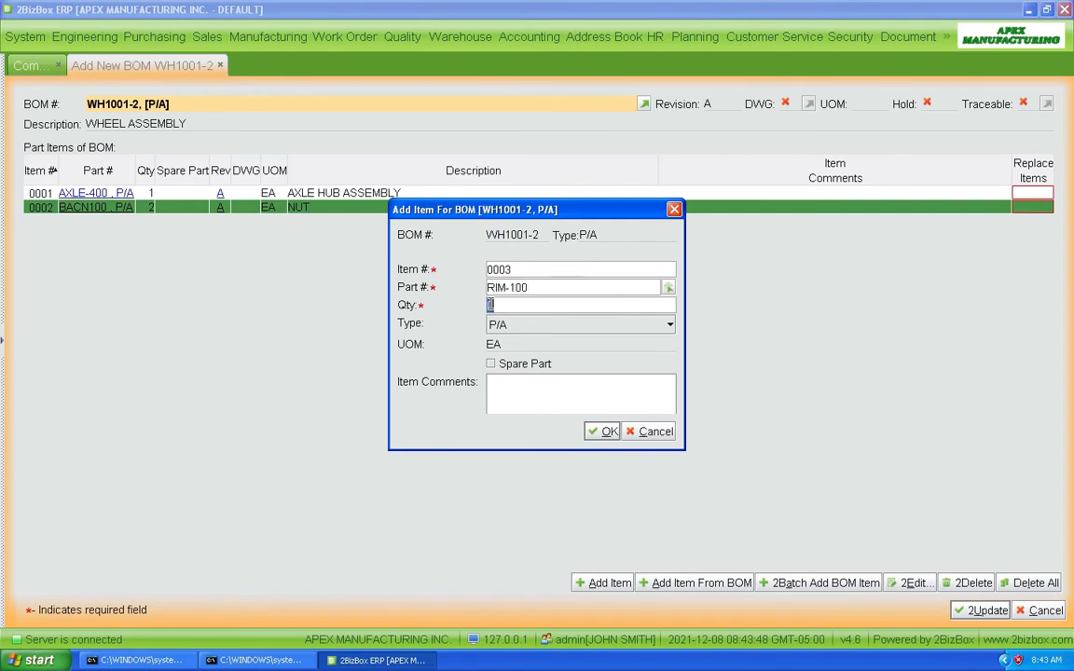
pyautogui.write('1')
pyautogui.click(604, 432)
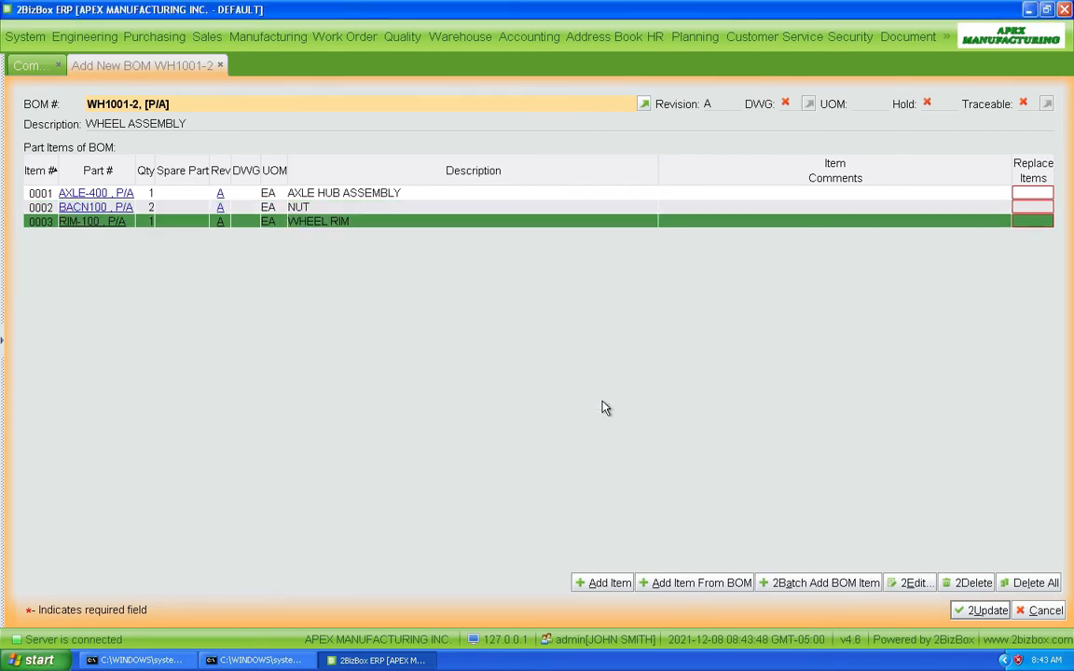
# Add the wheel spoke SPOKE-300 to the BOM as item 0004 with quantity 25.
pyautogui.click(602, 580)
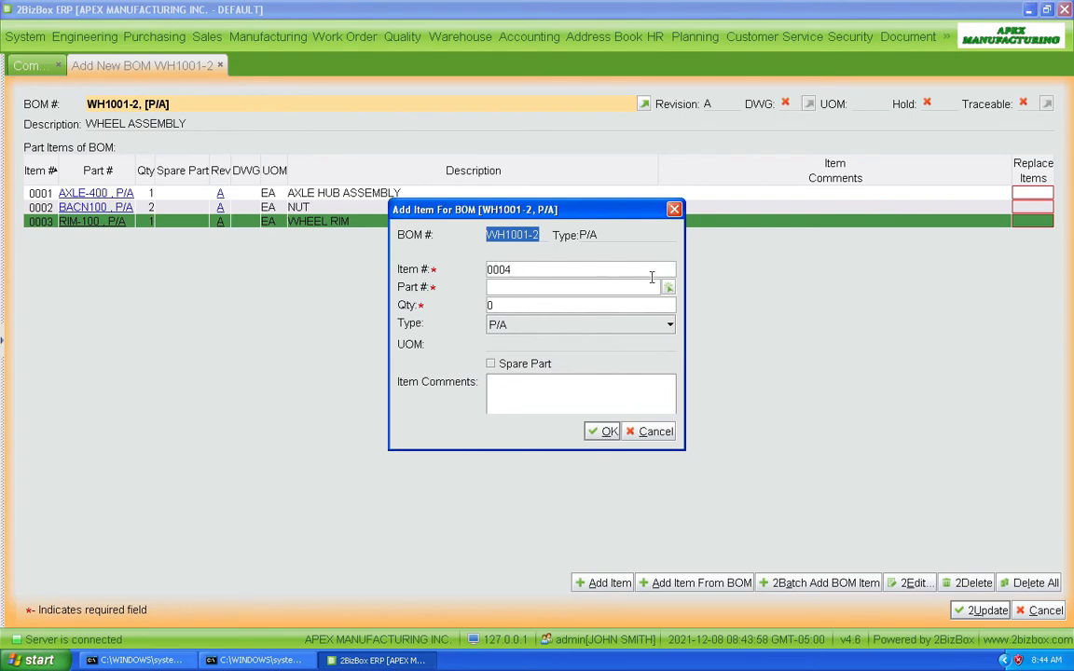
pyautogui.click(669, 289)
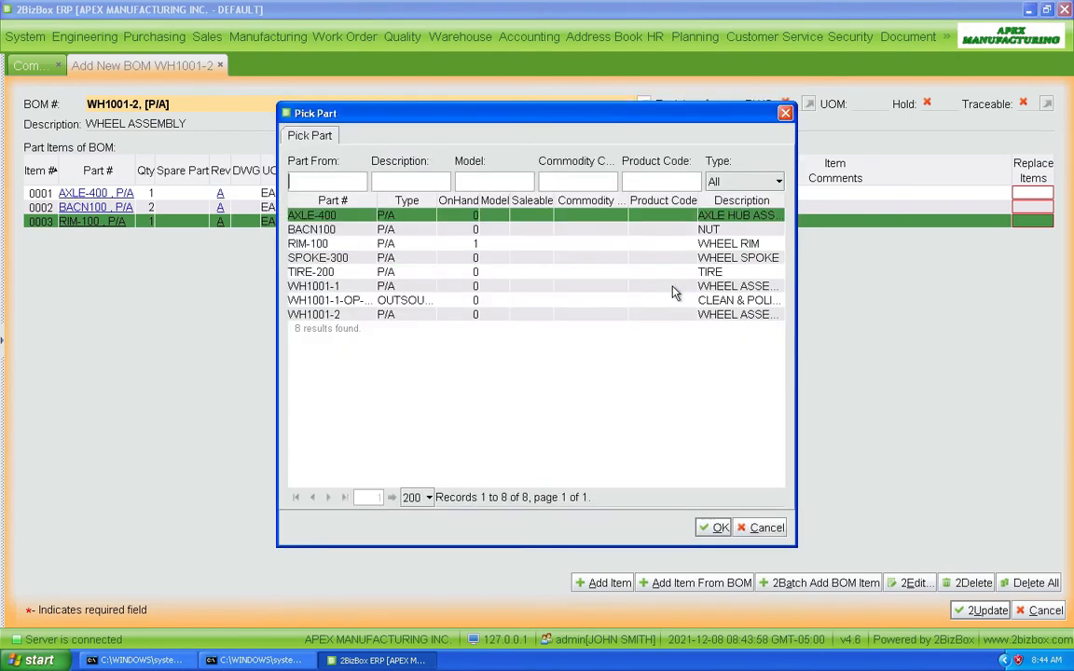
pyautogui.click(514, 261)
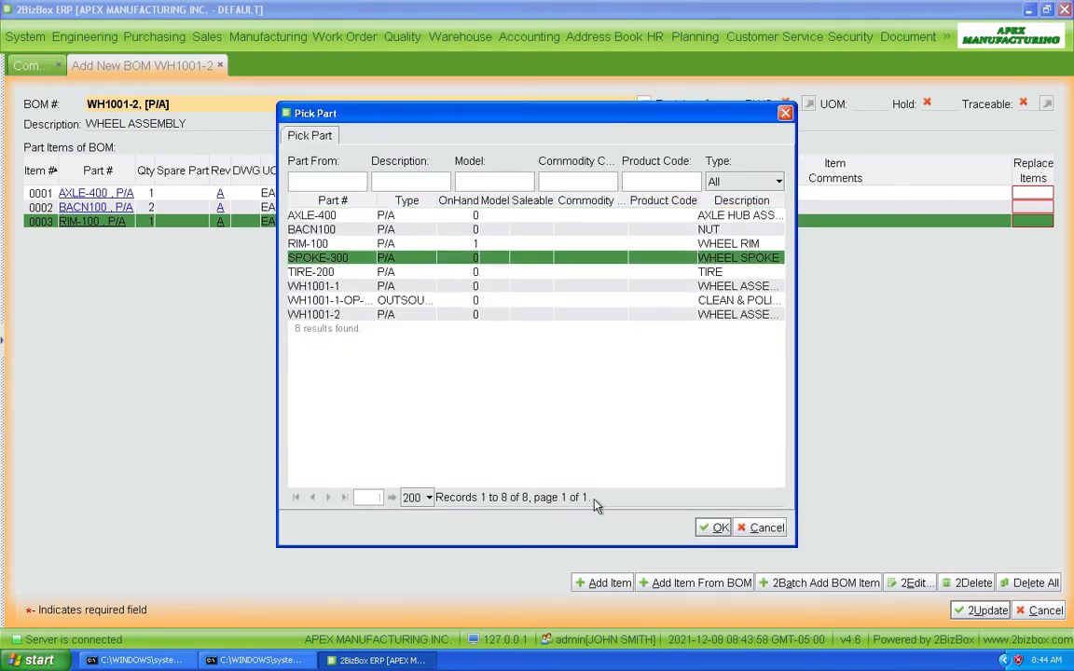
pyautogui.click(714, 528)
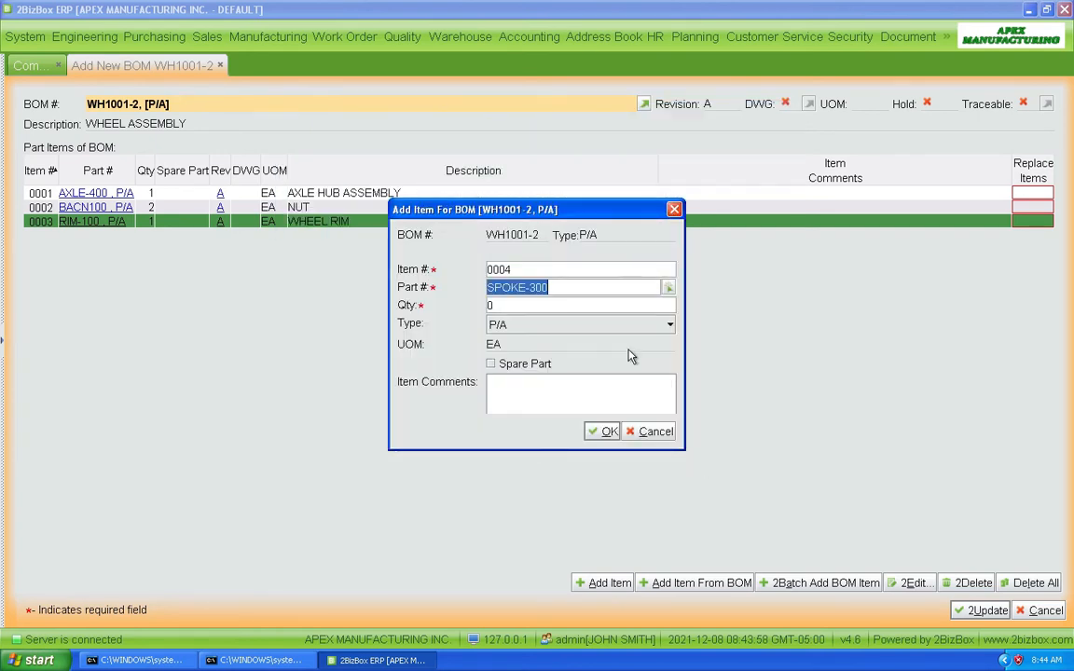
pyautogui.click(538, 306)
pyautogui.write('25')
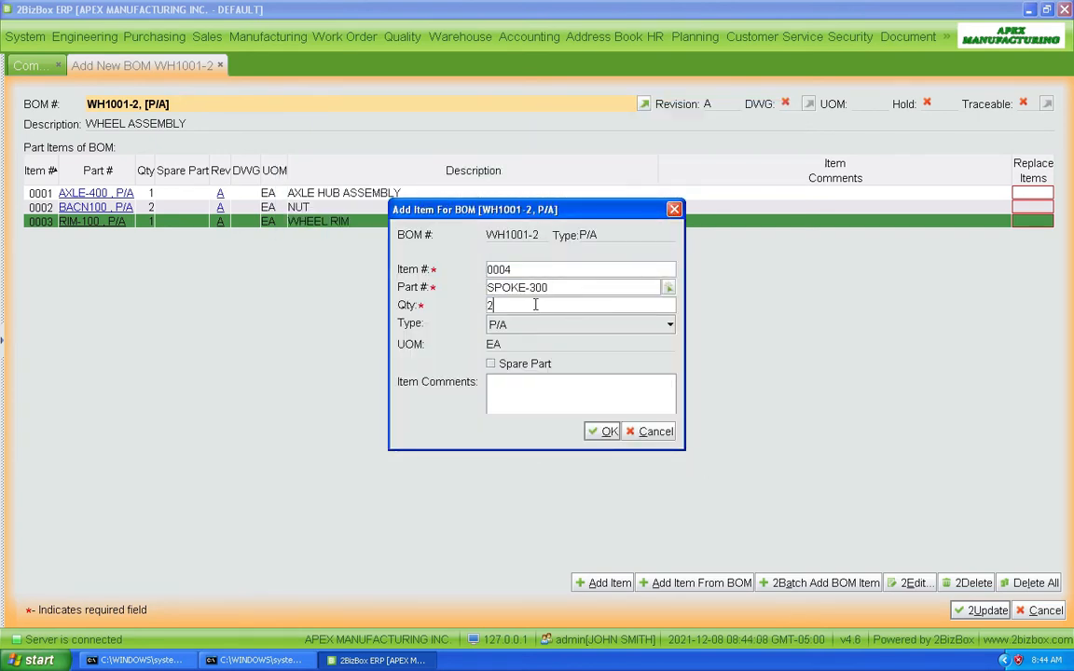
pyautogui.click(608, 433)
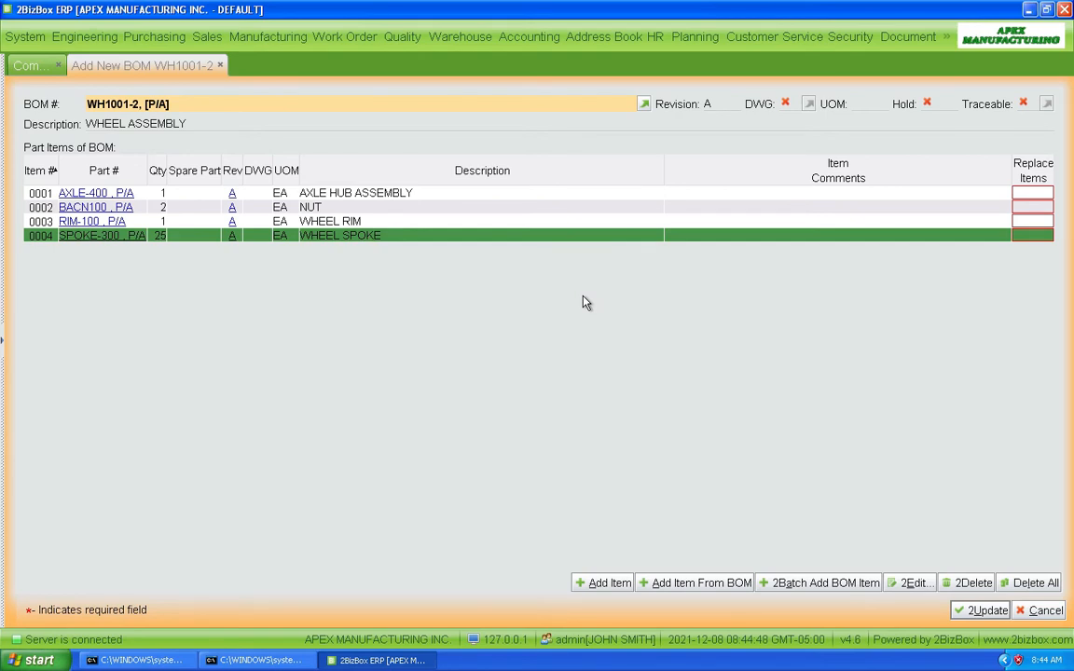
# Save the BOM for WH1001-2 and approve it.
pyautogui.click(983, 611)
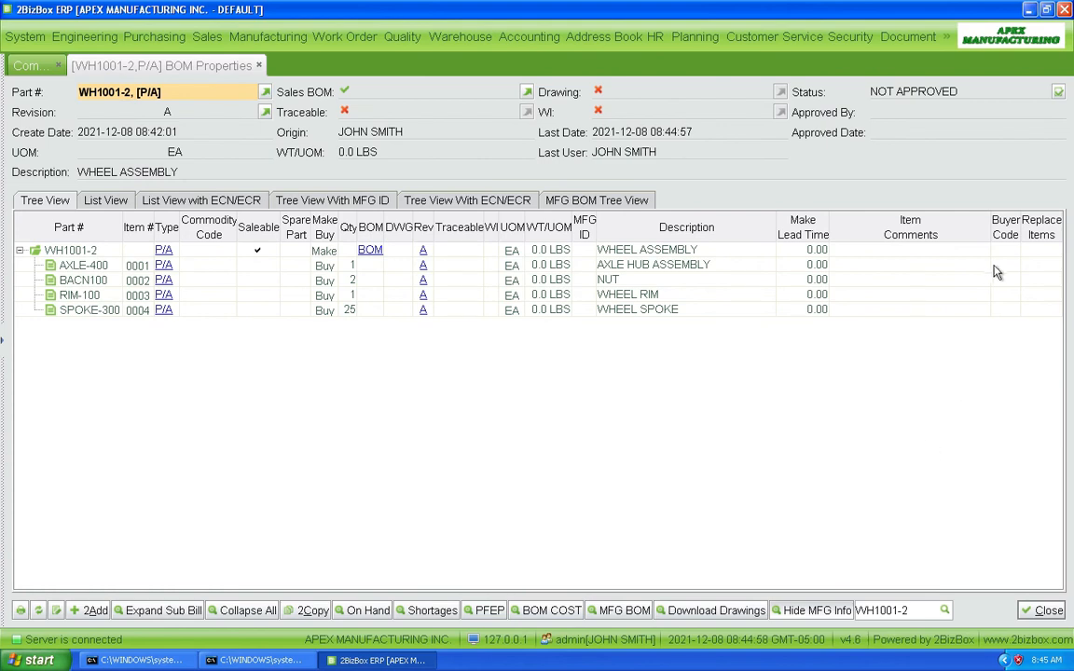
pyautogui.click(1059, 90)
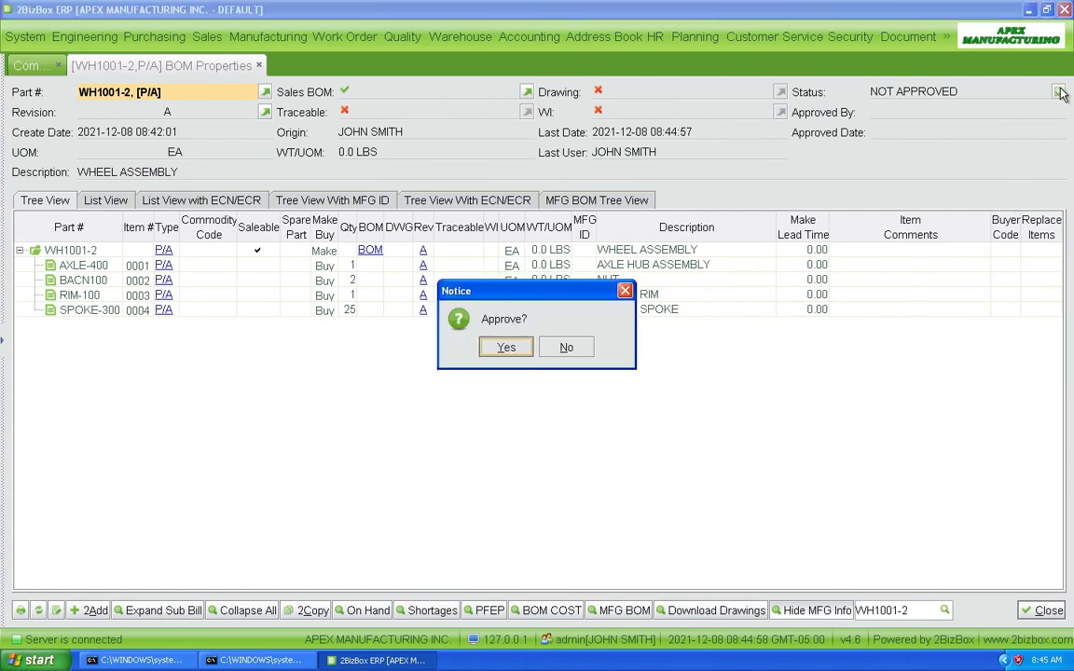
pyautogui.click(506, 348)
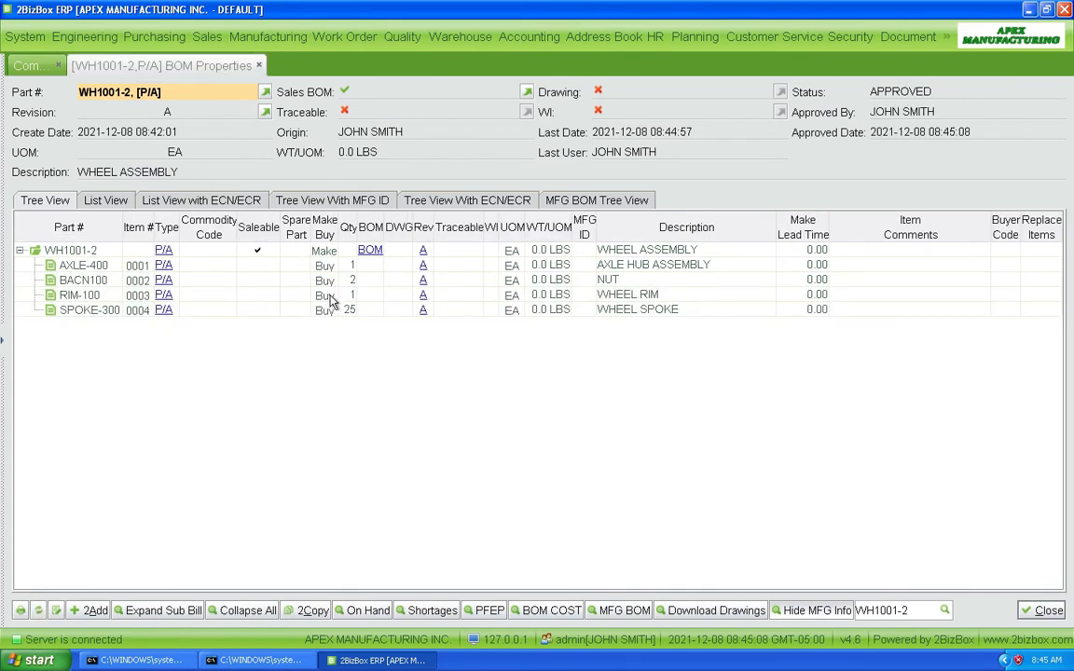
# Display the components of the WH1001-2 BOM in the list view.
pyautogui.click(106, 201)
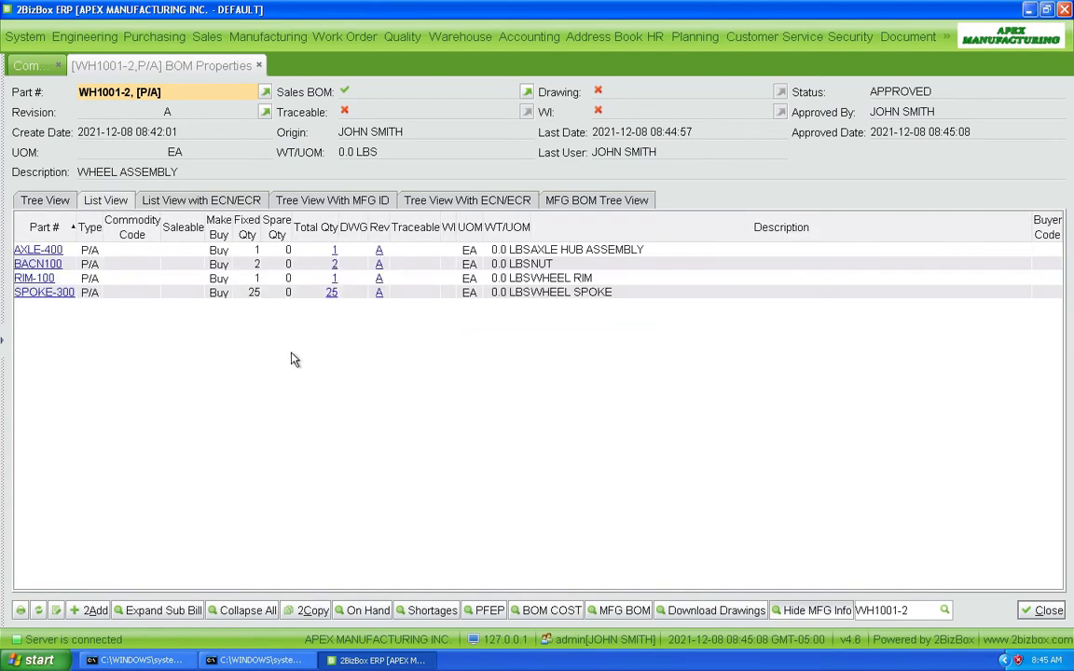